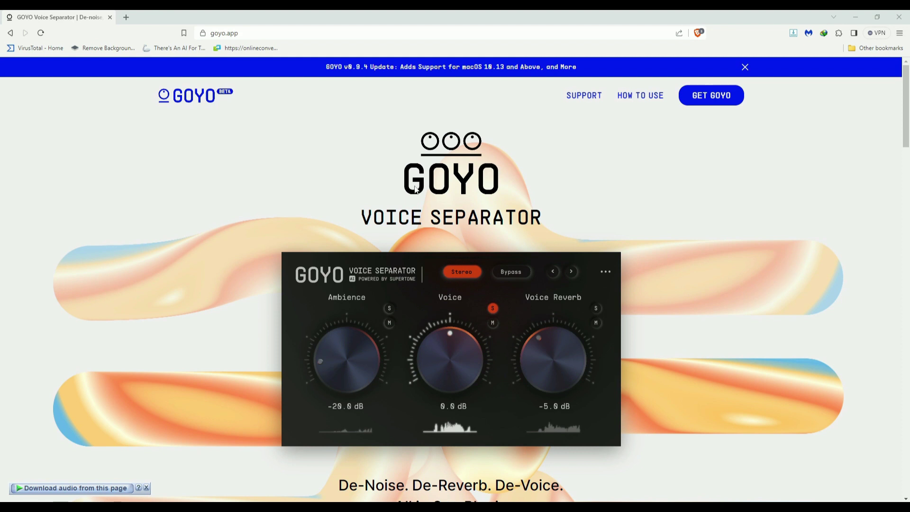
{"action": "left_click_drag", "start_coordinate": [545, 221], "coordinate": [311, 221]}
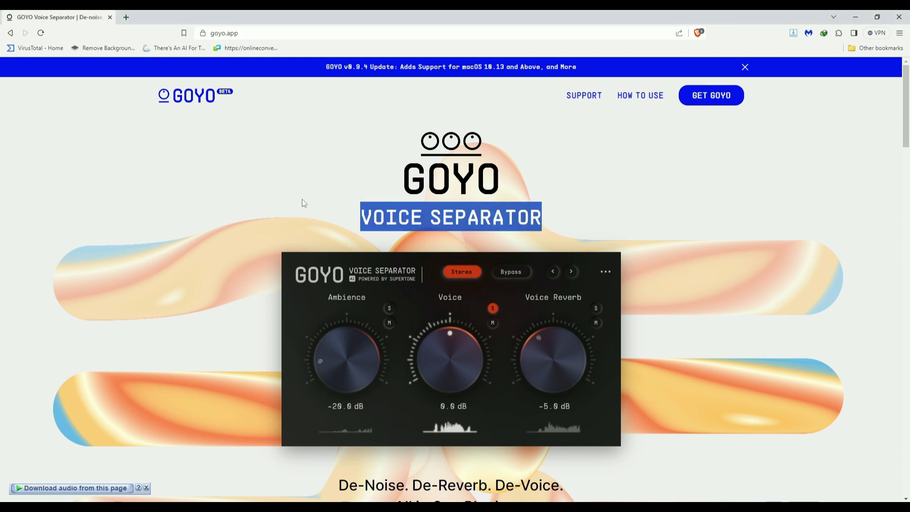
{"action": "left_click", "coordinate": [368, 216]}
{"action": "left_click_drag", "start_coordinate": [368, 215], "coordinate": [702, 201]}
{"action": "left_click_drag", "start_coordinate": [548, 213], "coordinate": [278, 206]}
{"action": "left_click", "coordinate": [277, 207]}
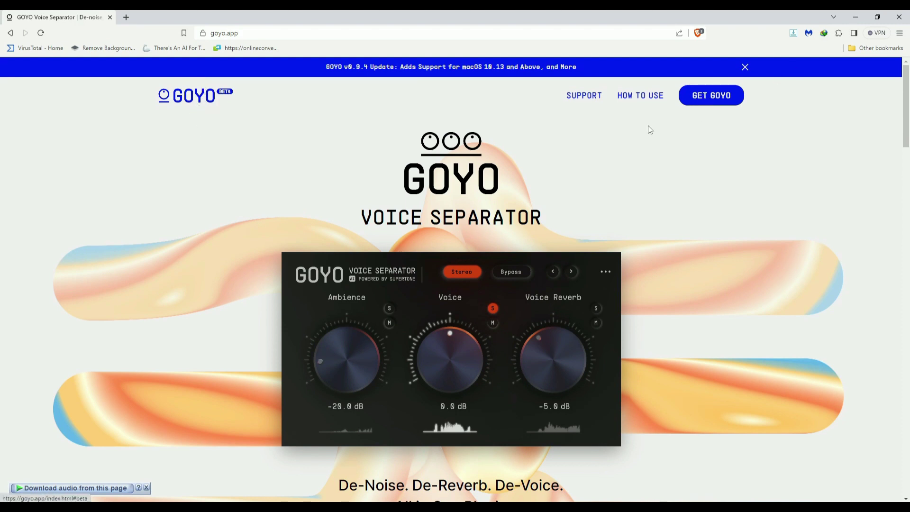
Sign up for the free GOYO open beta with the e-mail address, accept the Privacy Policy and submit the request
{"action": "left_click", "coordinate": [710, 101]}
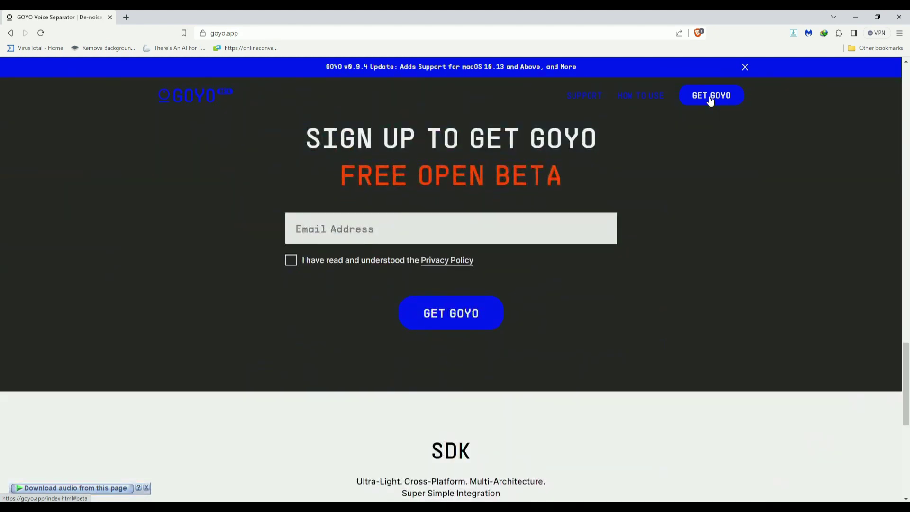
{"action": "left_click", "coordinate": [331, 226]}
{"action": "key", "text": "ctrl+v"}
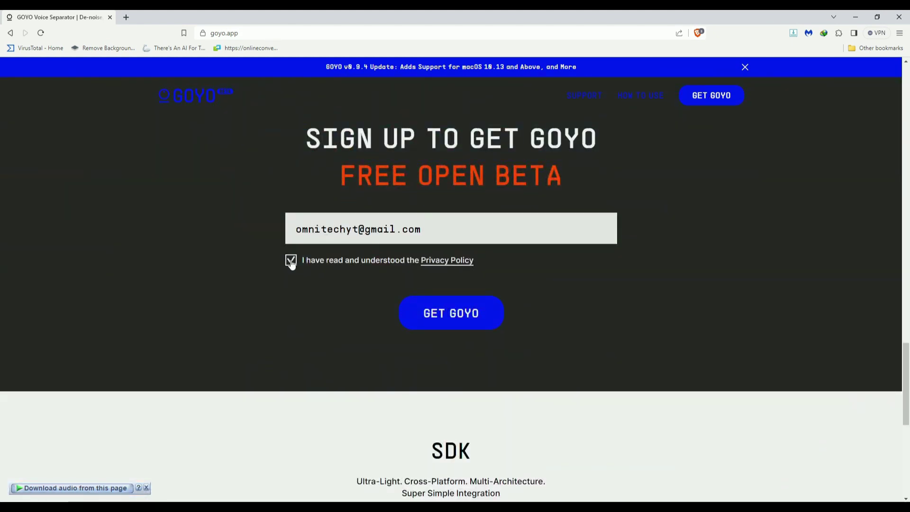
{"action": "left_click", "coordinate": [291, 261]}
{"action": "left_click", "coordinate": [444, 311]}
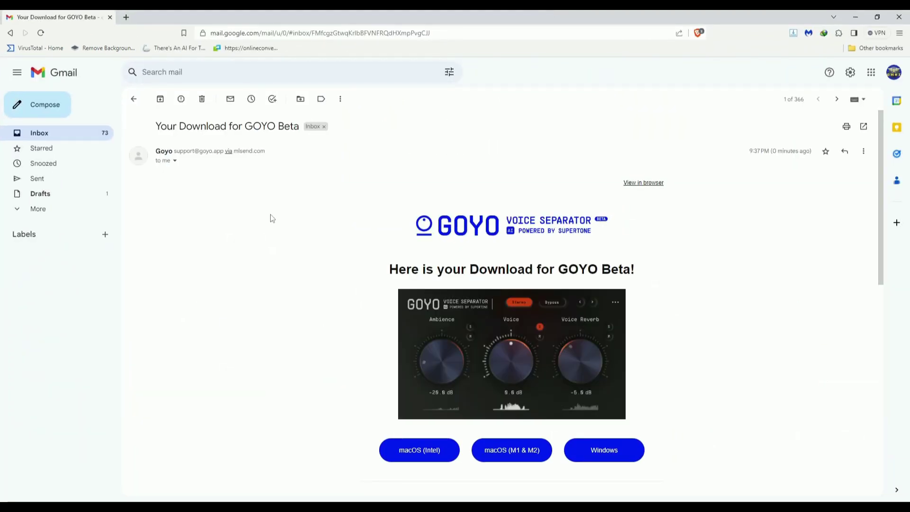
Request the Windows installer GOYO_Win_v0.9.4_2.exe from the GOYO download e-mail and cancel its download dialog
{"action": "scroll", "coordinate": [291, 215], "scroll_direction": "down", "scroll_amount": 3}
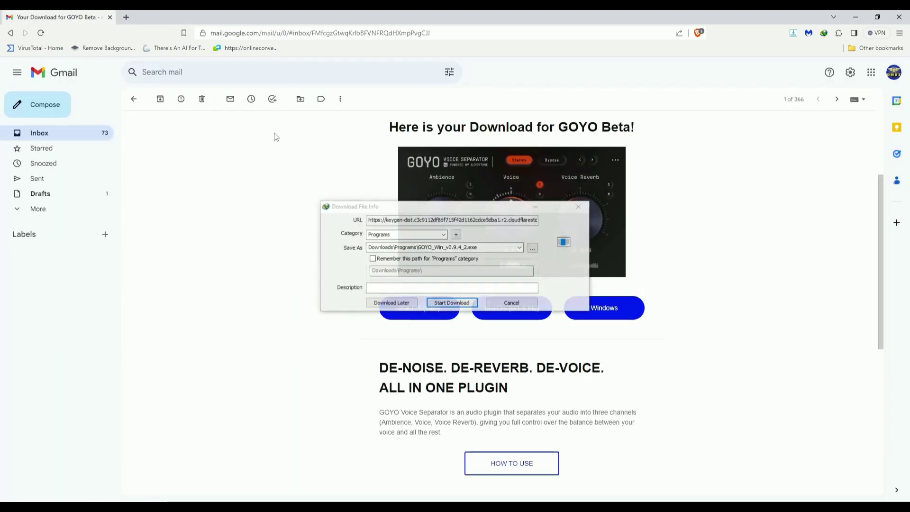
{"action": "left_click", "coordinate": [506, 305]}
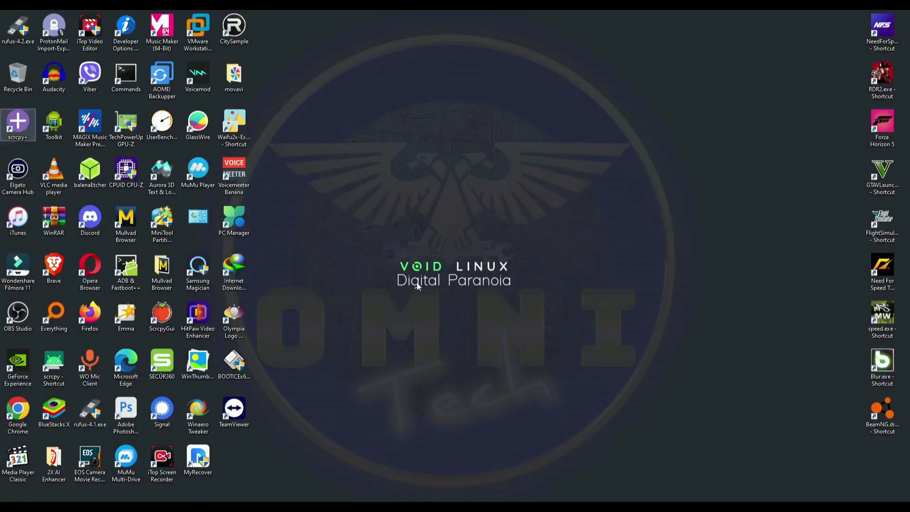
Switch to OBS and reposition its window on the desktop
{"action": "key", "text": "alt+Tab"}
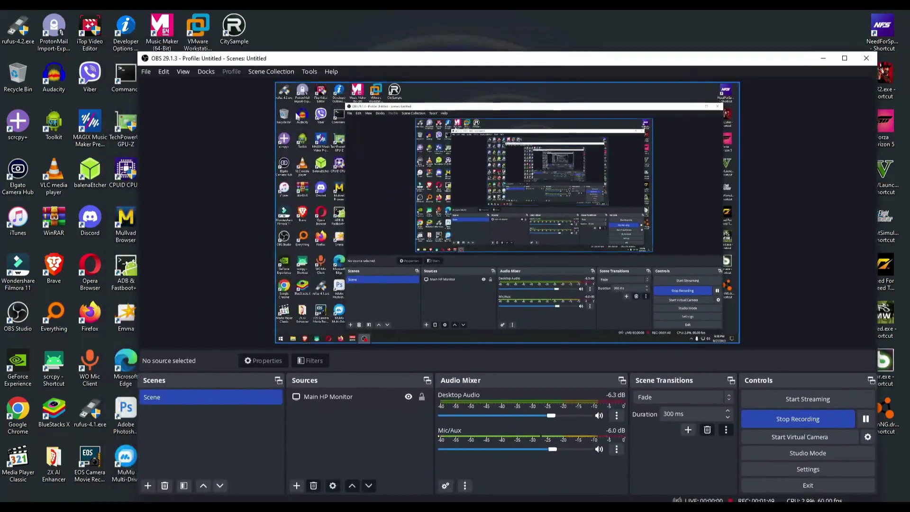
{"action": "left_click", "coordinate": [90, 128]}
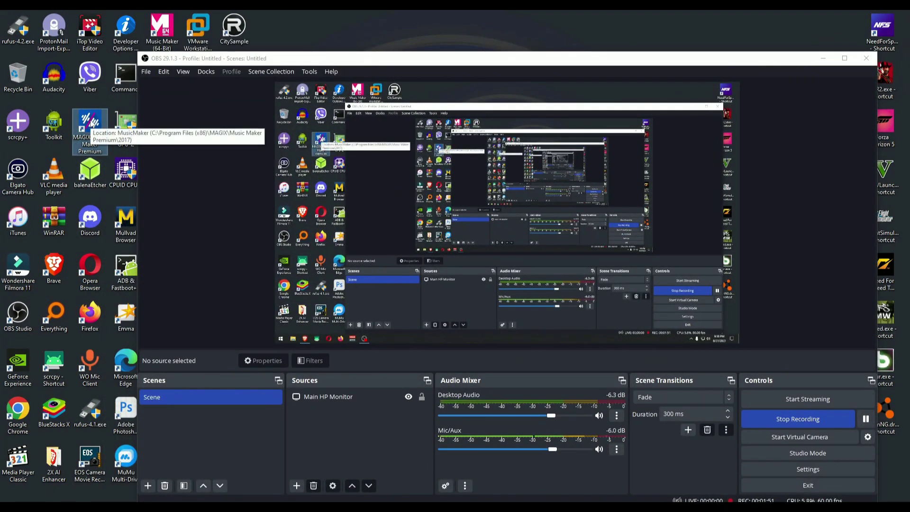
{"action": "left_click_drag", "start_coordinate": [592, 62], "coordinate": [545, 35]}
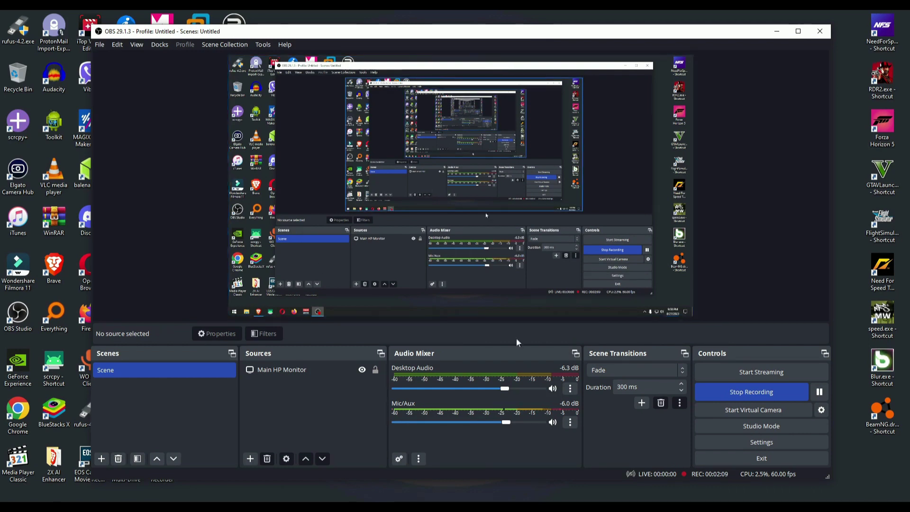
Check which recording device is assigned in the Mic/Aux properties and close the dialog
{"action": "left_click", "coordinate": [569, 422]}
{"action": "left_click", "coordinate": [609, 386]}
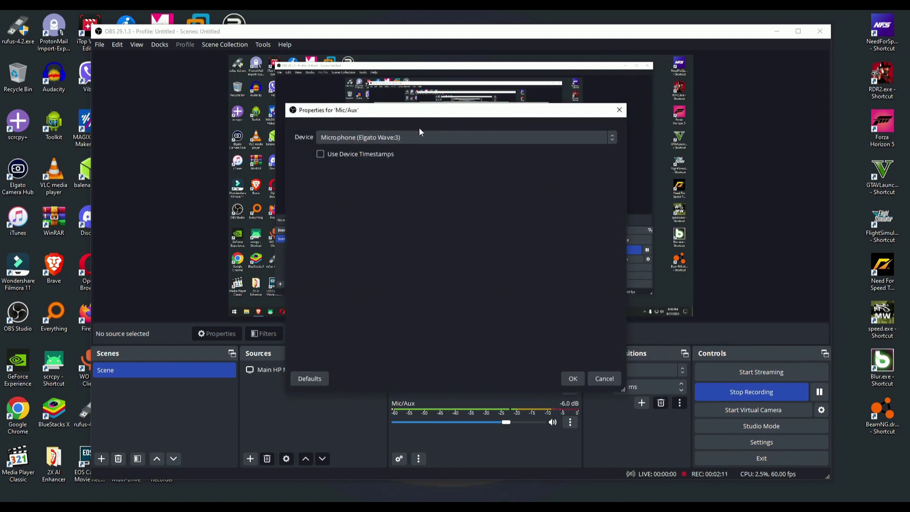
{"action": "left_click", "coordinate": [572, 377]}
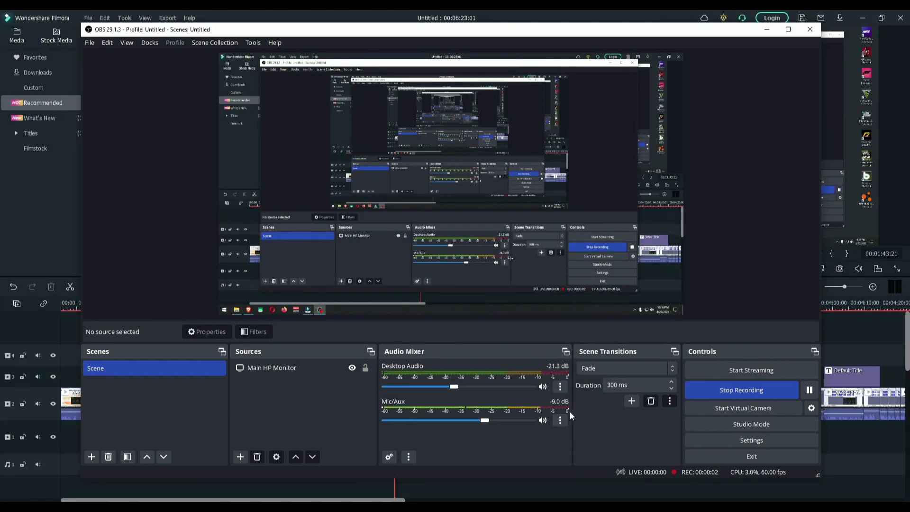
Lower the Mic/Aux level to -9.8 dB and open its VST 2.x Plug-in filter settings
{"action": "left_click_drag", "start_coordinate": [484, 420], "coordinate": [481, 420]}
{"action": "left_click", "coordinate": [559, 420]}
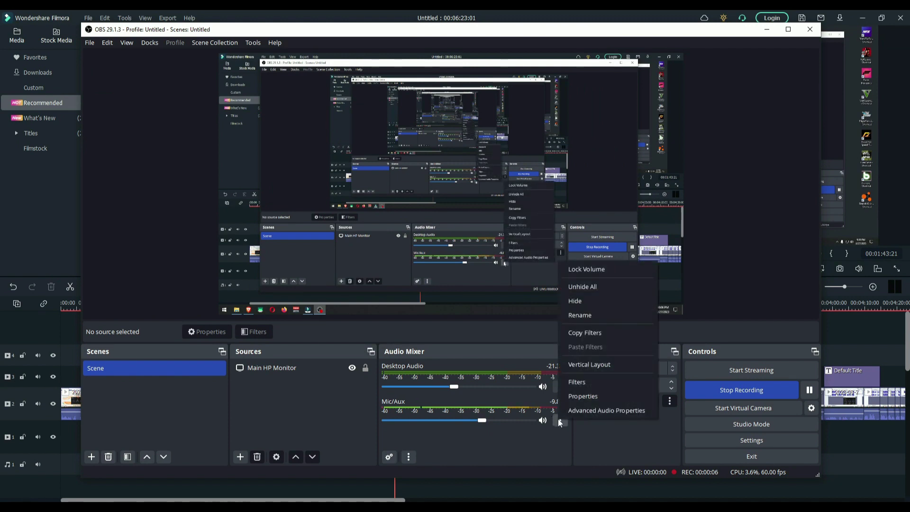
{"action": "left_click", "coordinate": [580, 381]}
{"action": "left_click", "coordinate": [267, 140]}
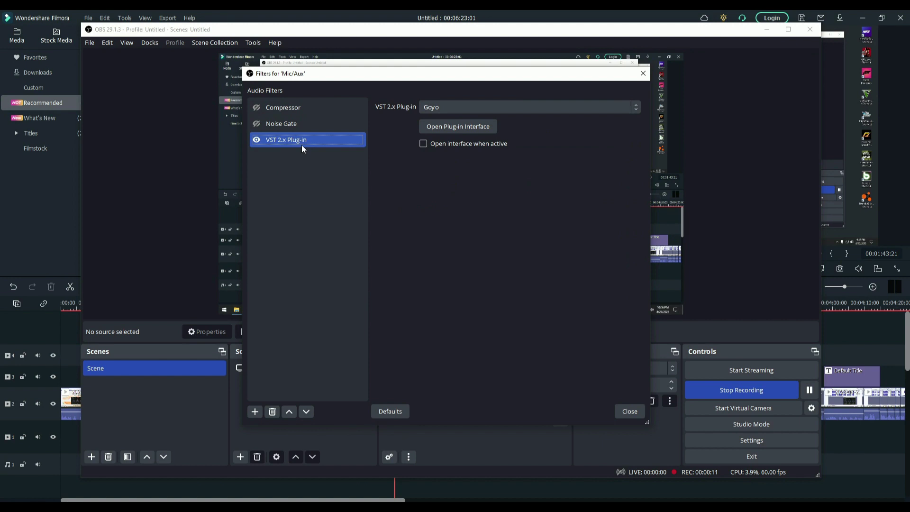
Add another VST 2.x plug-in filter to Mic/Aux, keeping the name VST 2.x Plug-in 2
{"action": "left_click", "coordinate": [254, 411]}
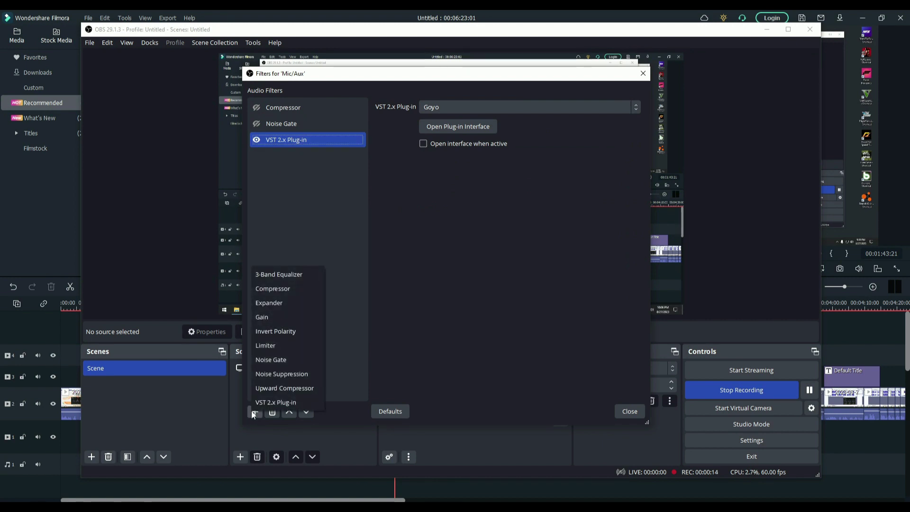
{"action": "left_click", "coordinate": [278, 403]}
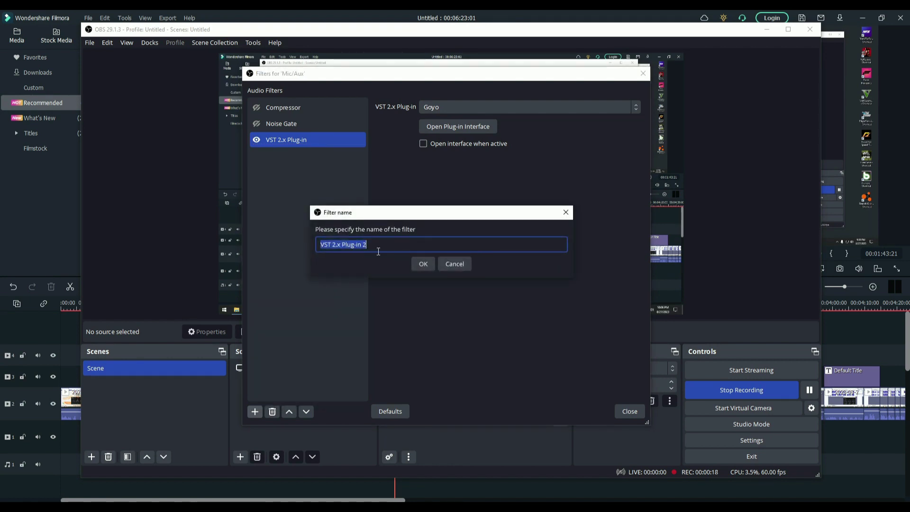
{"action": "left_click", "coordinate": [419, 263]}
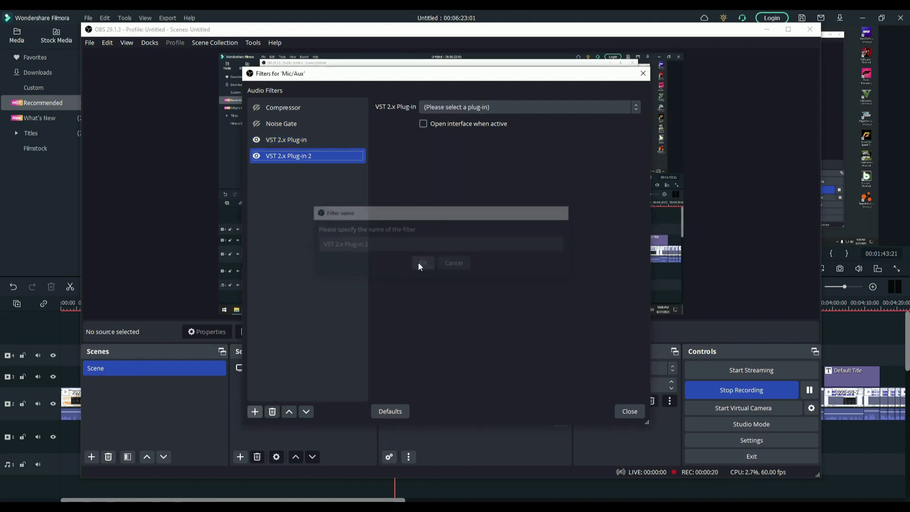
Choose Goyo as the plug-in for the first VST 2.x Plug-in filter
{"action": "left_click", "coordinate": [286, 144]}
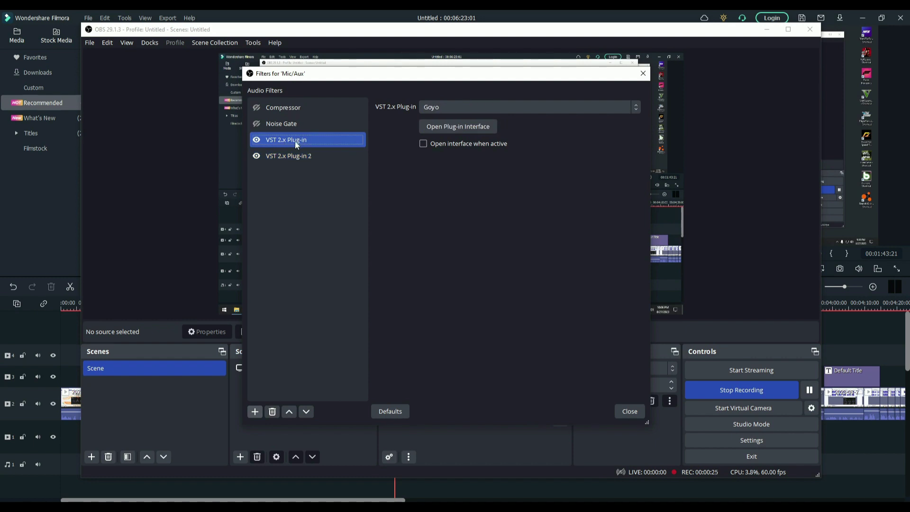
{"action": "left_click", "coordinate": [499, 106]}
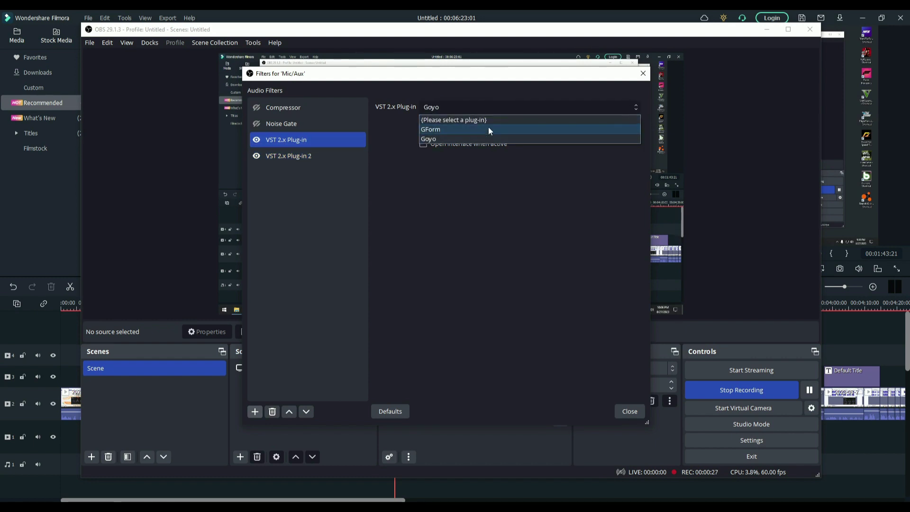
{"action": "left_click", "coordinate": [465, 138]}
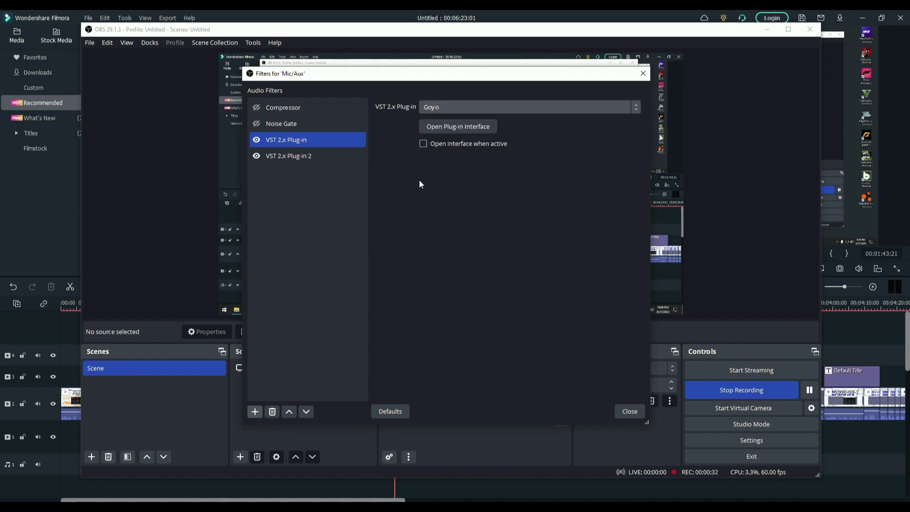
Open the Goyo plug-in interface, move it aside and close the Mic/Aux filters window
{"action": "left_click", "coordinate": [460, 126]}
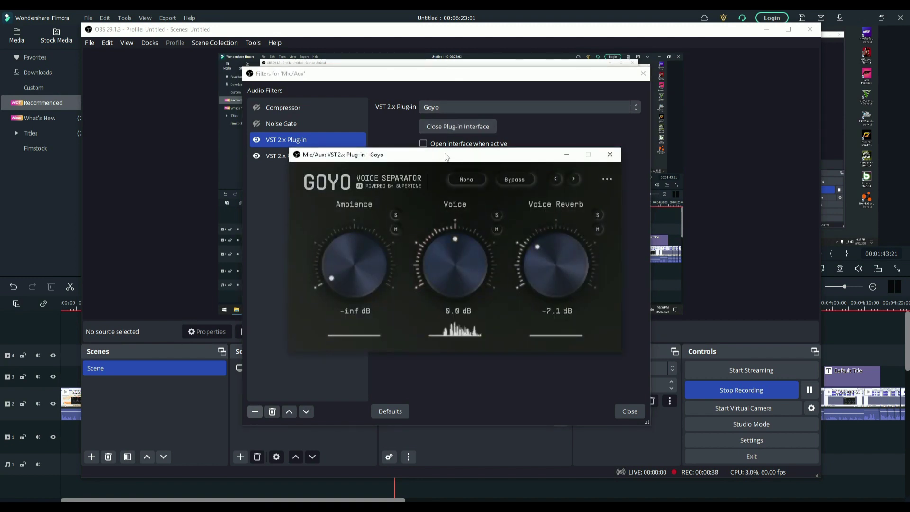
{"action": "left_click_drag", "start_coordinate": [445, 157], "coordinate": [634, 171]}
{"action": "left_click", "coordinate": [642, 73]}
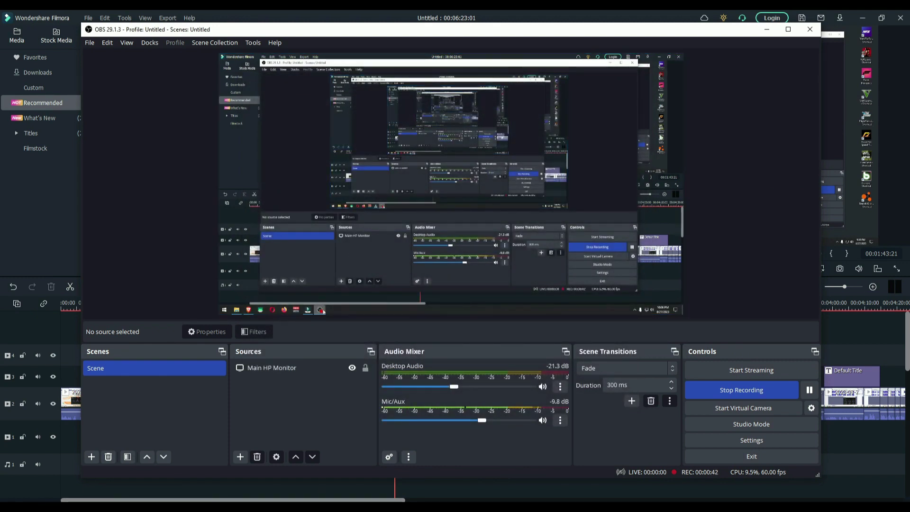
Bring the Goyo plug-in window over the OBS preview and turn its Ambience fully down to -inf dB
{"action": "left_click", "coordinate": [250, 469]}
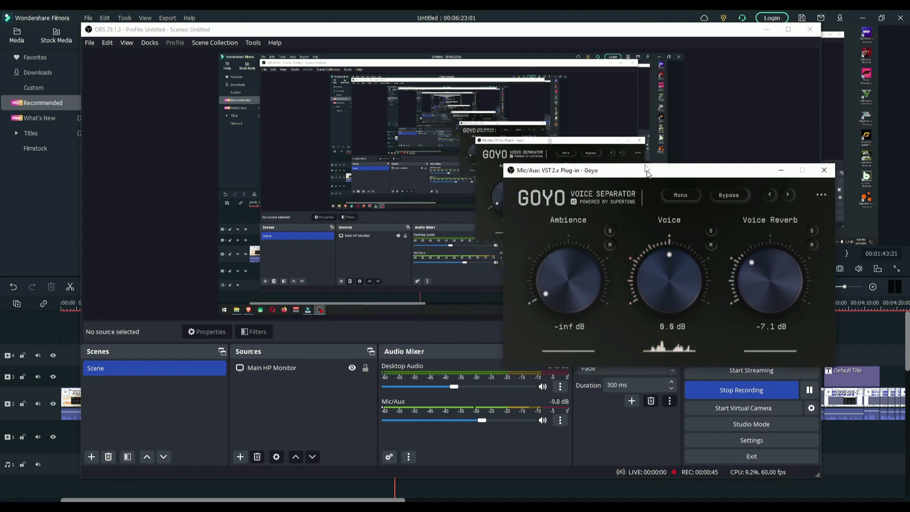
{"action": "left_click_drag", "start_coordinate": [647, 171], "coordinate": [612, 120]}
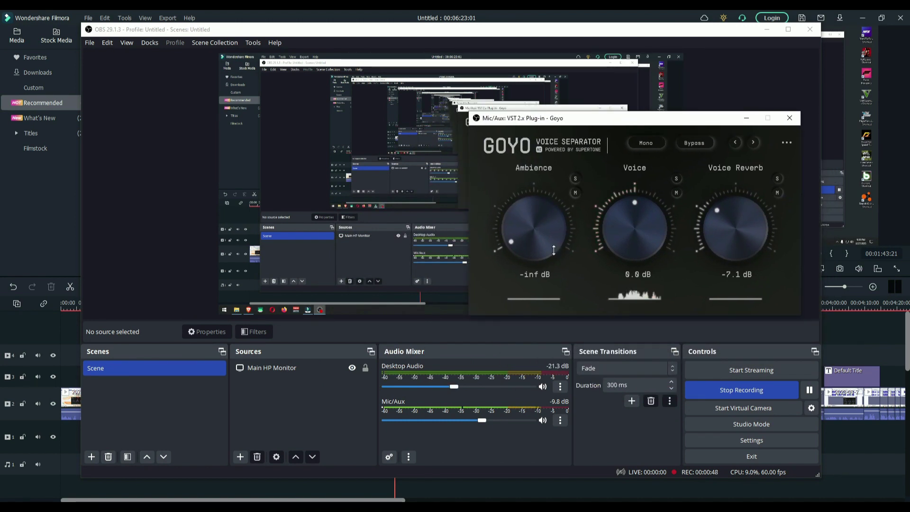
{"action": "left_click_drag", "start_coordinate": [509, 250], "coordinate": [505, 272]}
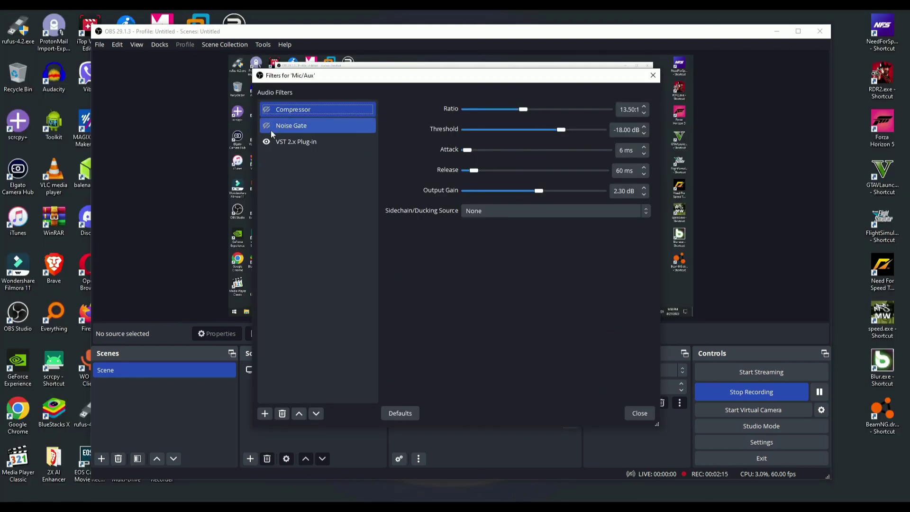
Select the Mic/Aux VST 2.x Plug-in filter and toggle Goyo's Bypass on and off to compare the microphone sound
{"action": "left_click", "coordinate": [272, 110]}
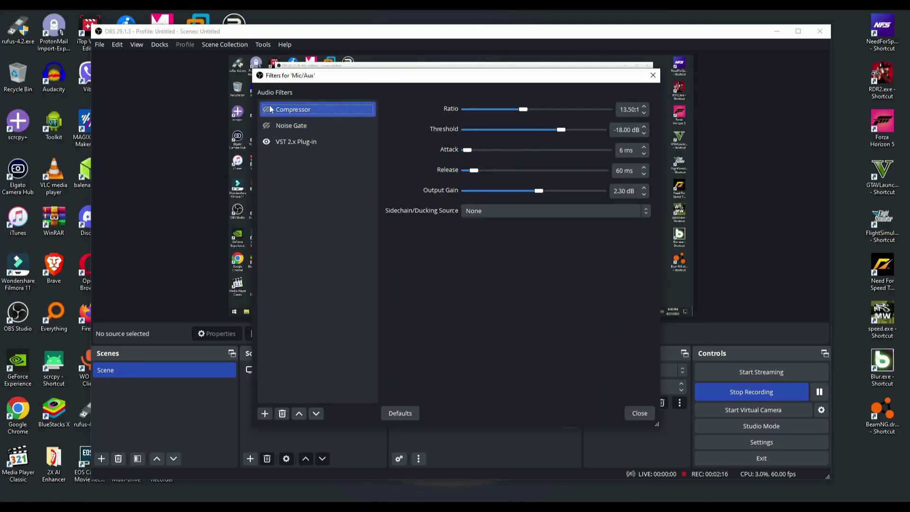
{"action": "left_click", "coordinate": [284, 142]}
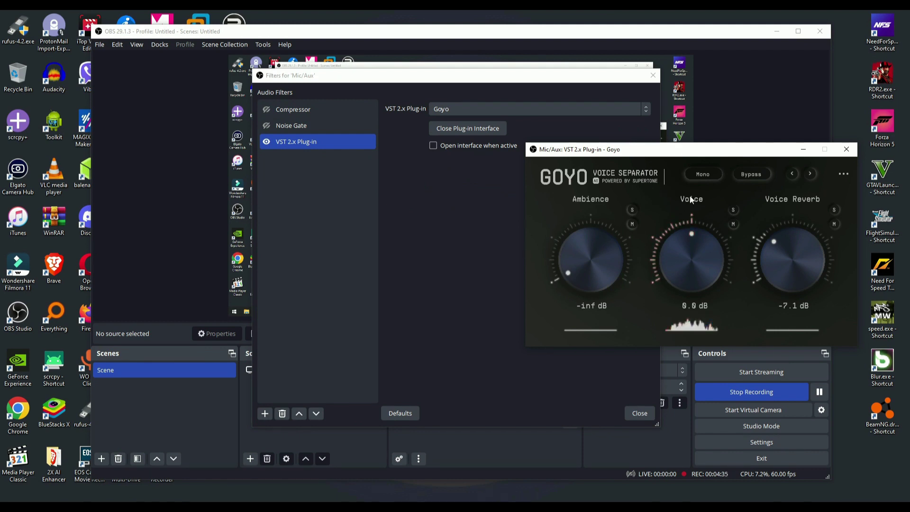
{"action": "left_click", "coordinate": [748, 175]}
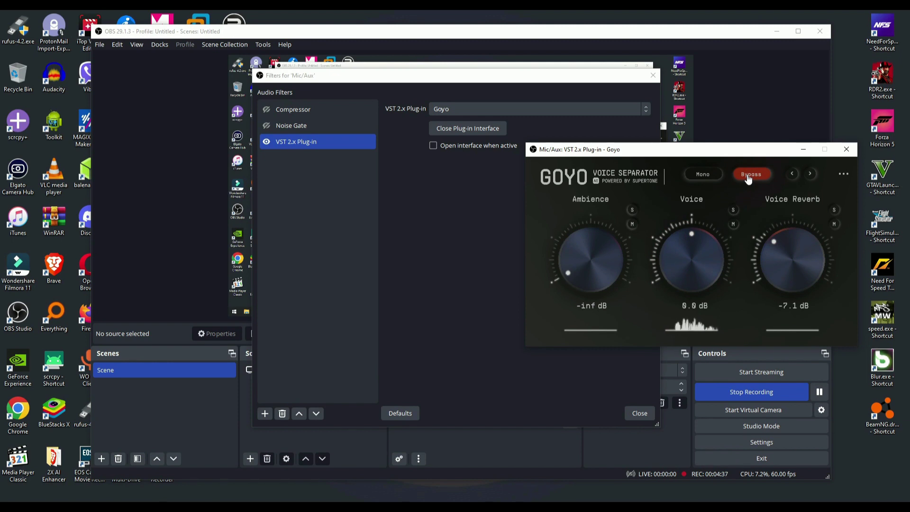
{"action": "left_click", "coordinate": [748, 176]}
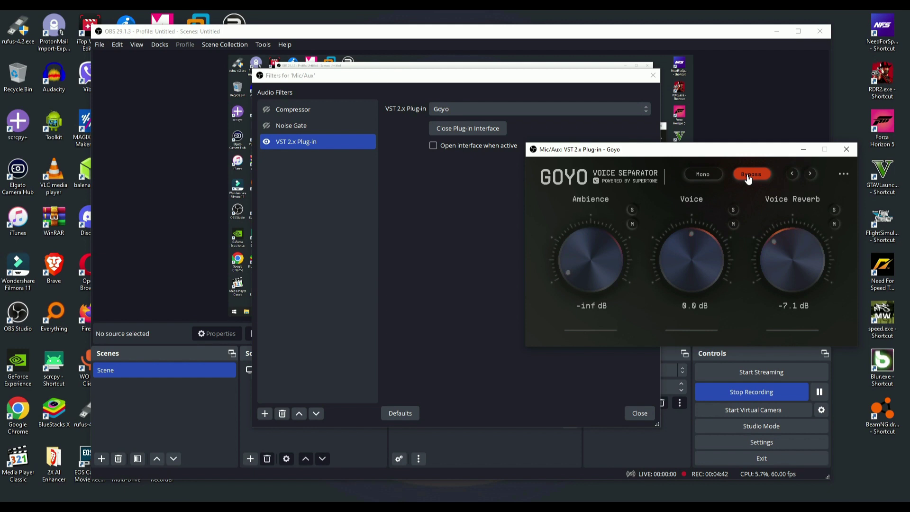
{"action": "left_click", "coordinate": [748, 176]}
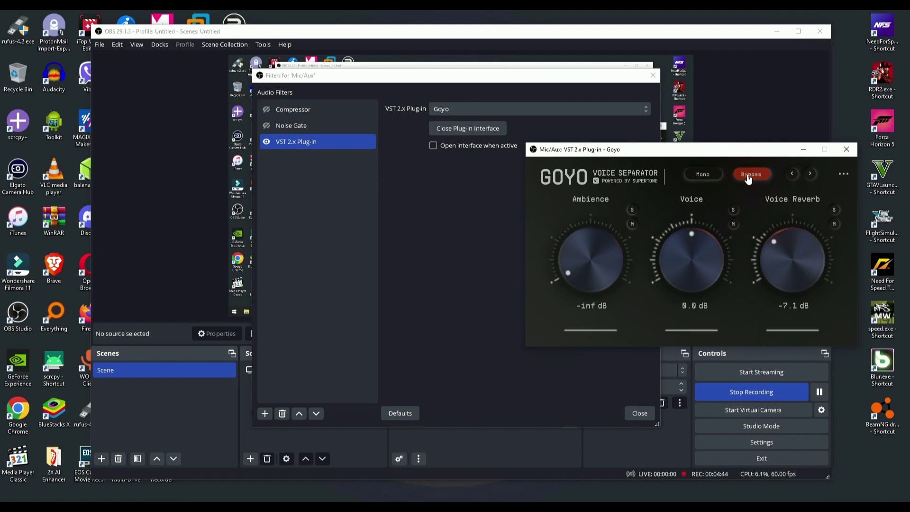
{"action": "left_click", "coordinate": [748, 176]}
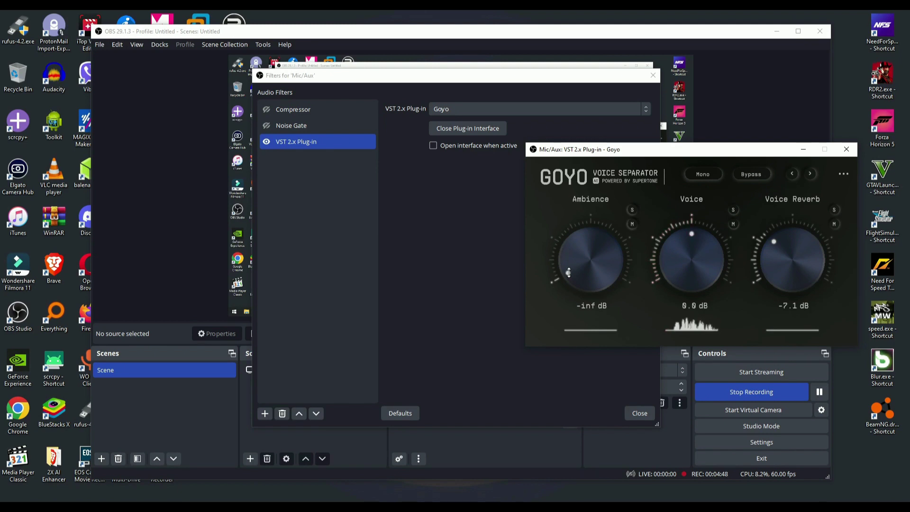
Test the Goyo Ambience control by raising it to 0.5 dB and turning it back down to -inf dB
{"action": "left_click_drag", "start_coordinate": [568, 272], "coordinate": [572, 239]}
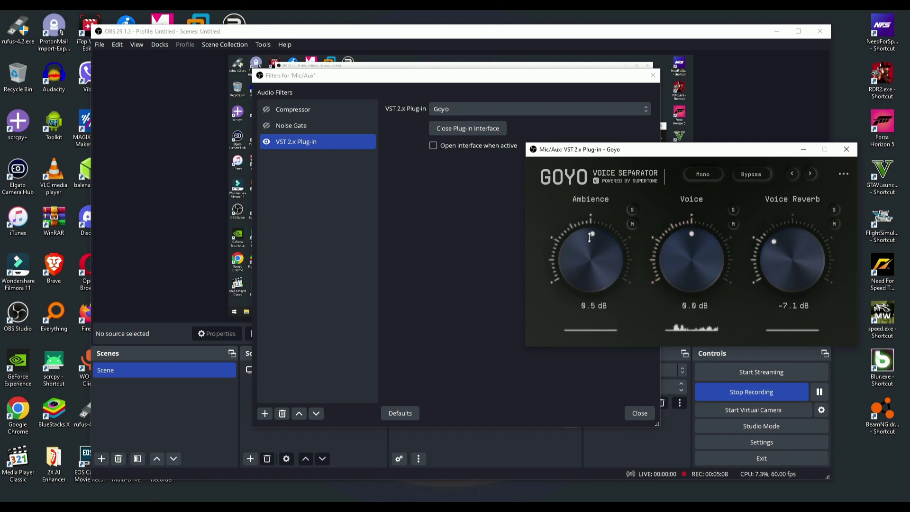
{"action": "mouse_move", "coordinate": [592, 237]}
{"action": "left_mouse_down"}
{"action": "mouse_move", "coordinate": [585, 243]}
{"action": "mouse_move", "coordinate": [596, 254]}
{"action": "left_mouse_up"}
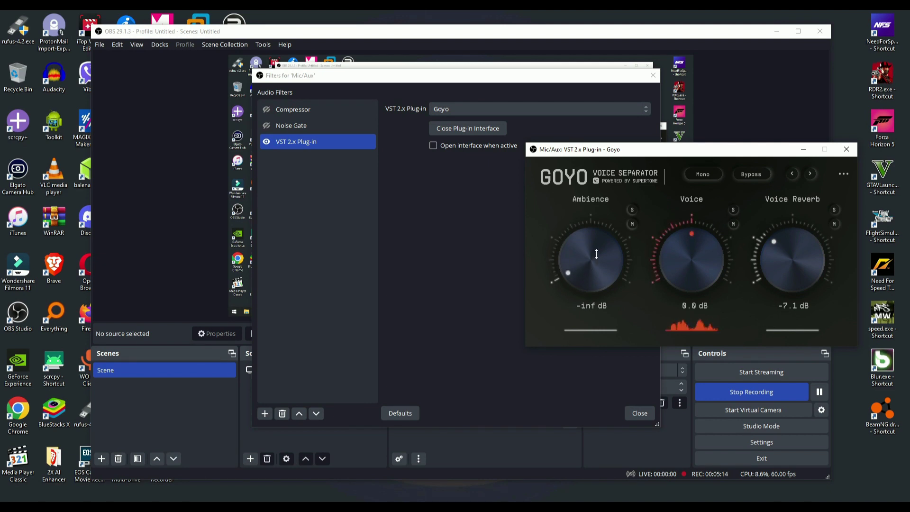
Close the Goyo plug-in interface and the Mic/Aux filters window, leaving no source selected
{"action": "left_click", "coordinate": [846, 150]}
{"action": "left_click", "coordinate": [652, 75]}
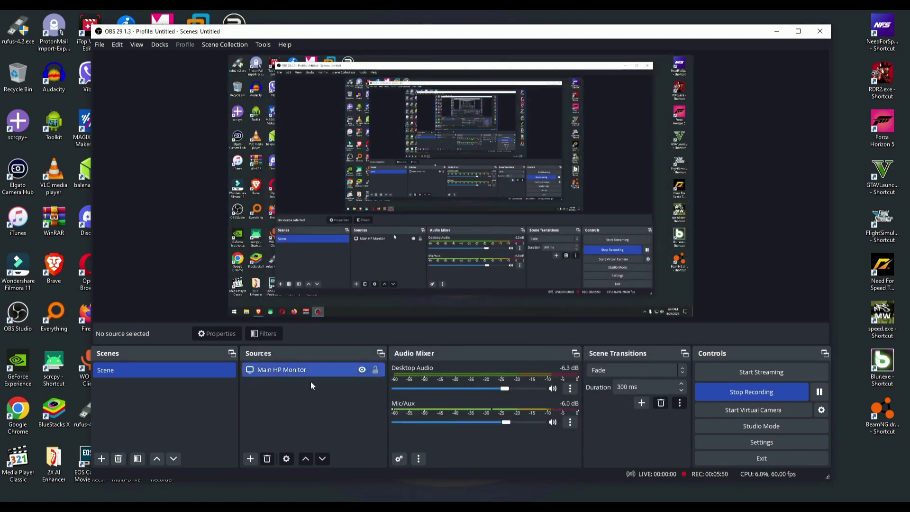
{"action": "left_click", "coordinate": [308, 393]}
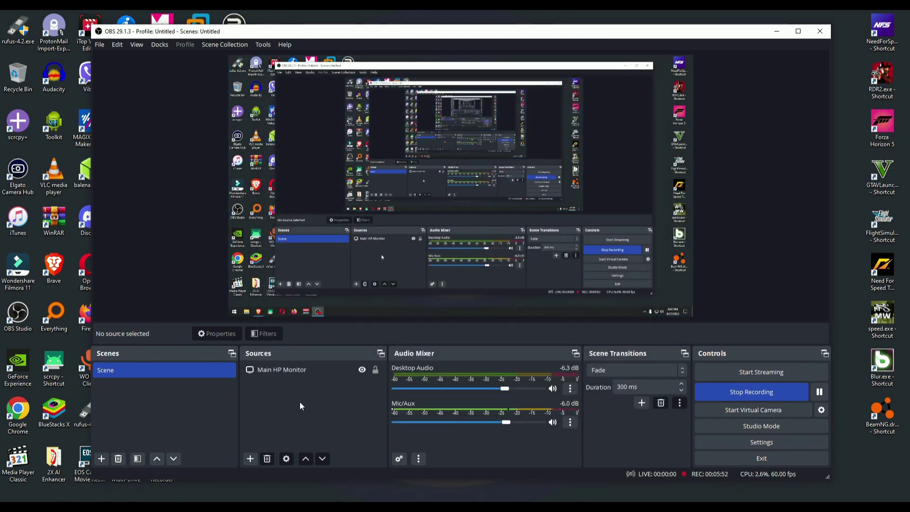
Clear the OBS window off the desktop, search Windows for "auda" and open Audacity
{"action": "left_click_drag", "start_coordinate": [372, 32], "coordinate": [377, 37]}
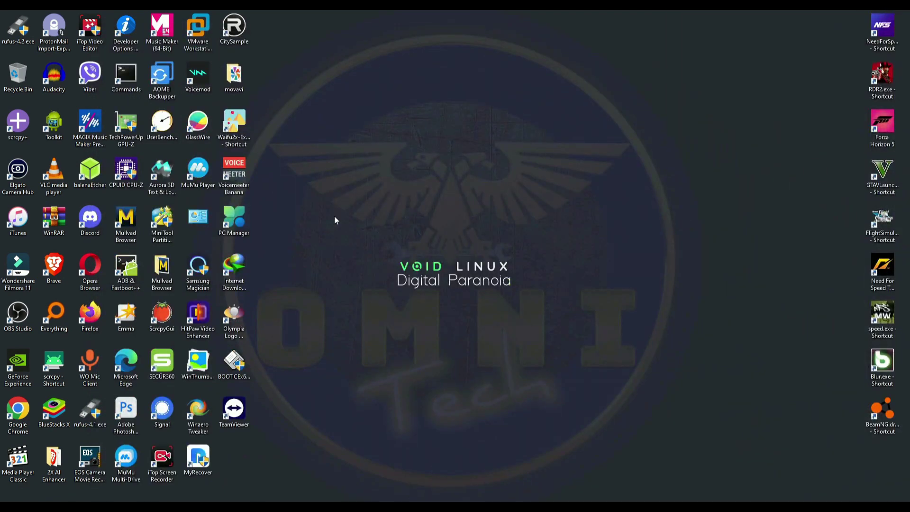
{"action": "key", "text": "super"}
{"action": "type", "text": "auda"}
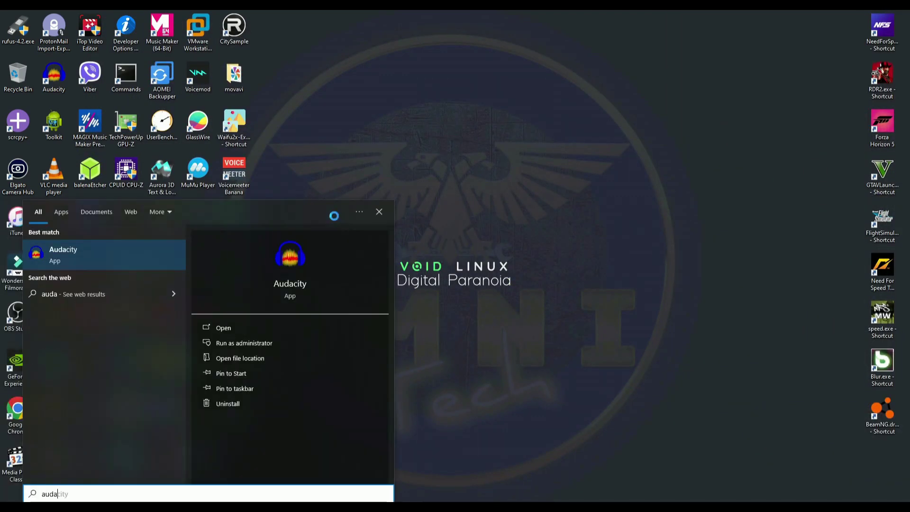
{"action": "key", "text": "Return"}
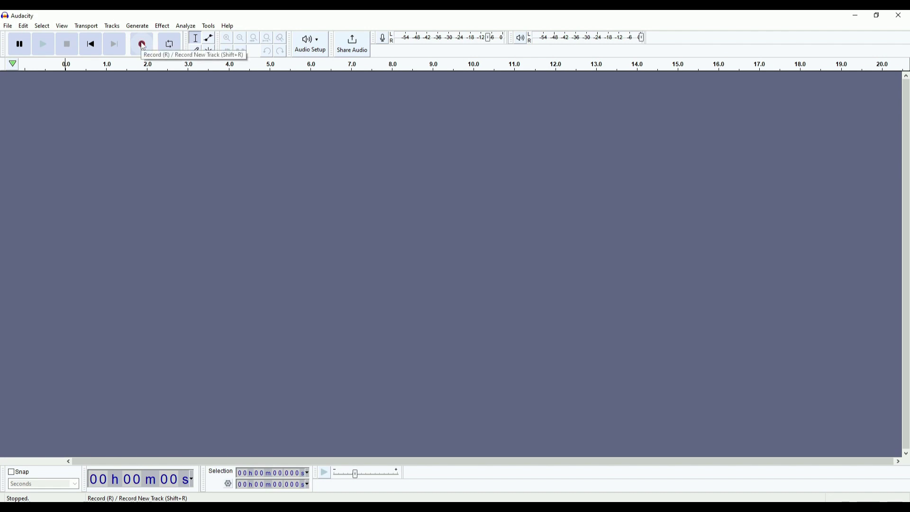
Play the Audio 1 voice recording without Goyo processing, then stop playback
{"action": "left_click", "coordinate": [43, 44]}
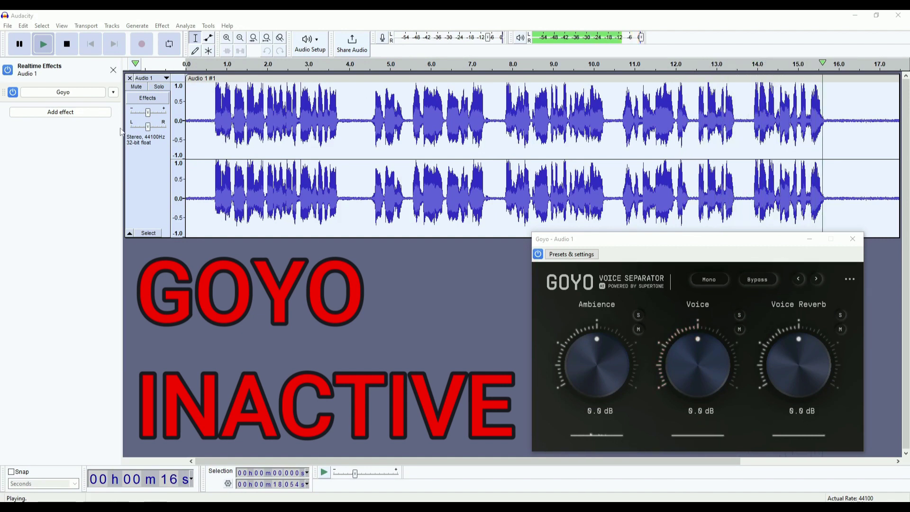
{"action": "left_click", "coordinate": [68, 46]}
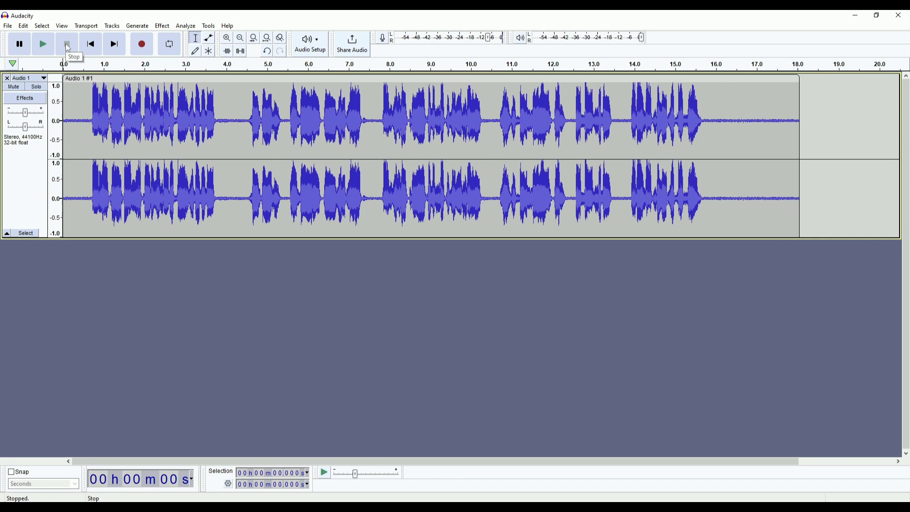
Add the VST3 plug-in Goyo as a realtime effect on the Audio 1 track and open its interface below the waveform
{"action": "left_click", "coordinate": [28, 172]}
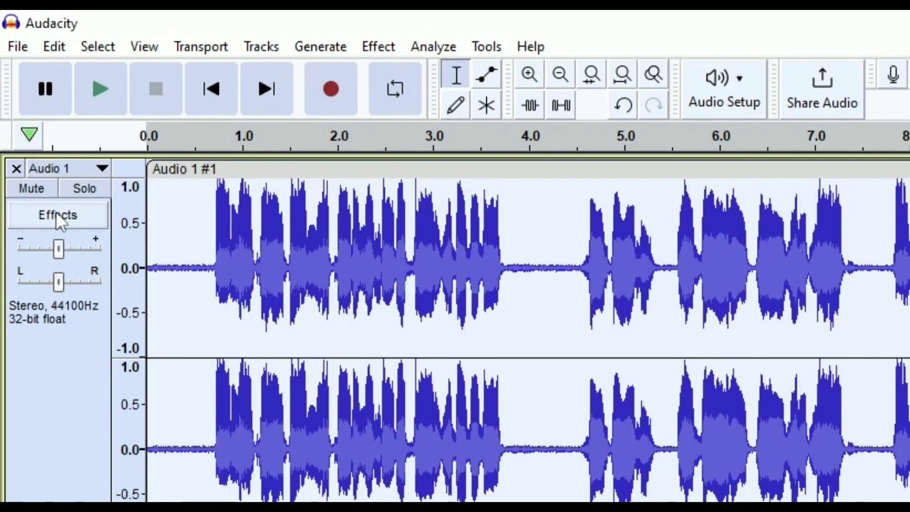
{"action": "left_click", "coordinate": [57, 214]}
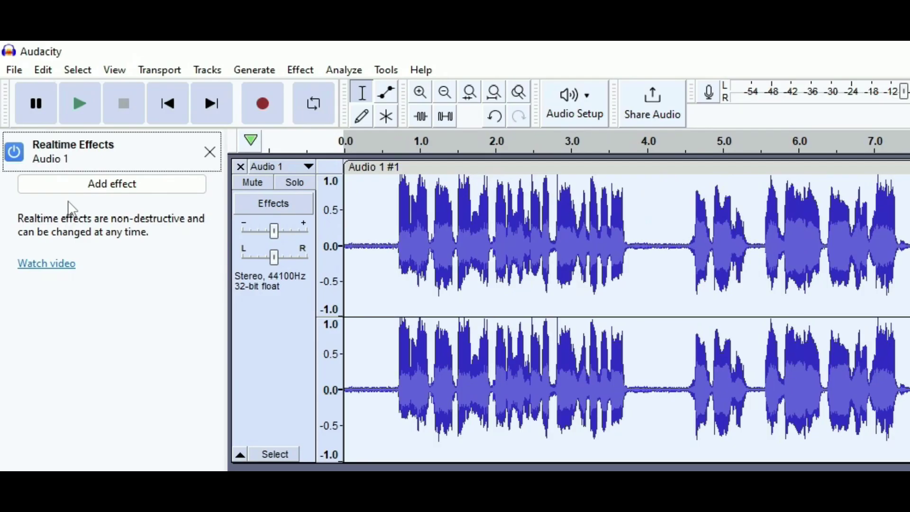
{"action": "left_click", "coordinate": [95, 190]}
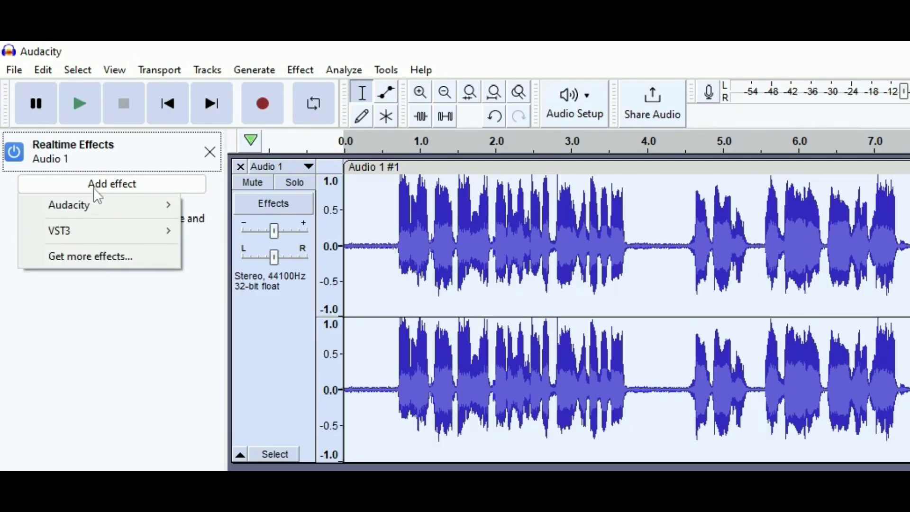
{"action": "mouse_move", "coordinate": [106, 227]}
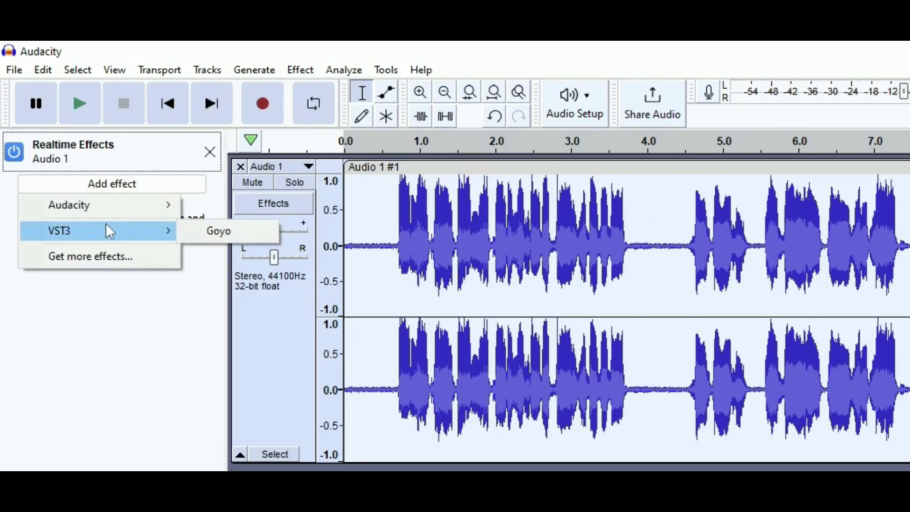
{"action": "left_click", "coordinate": [240, 232]}
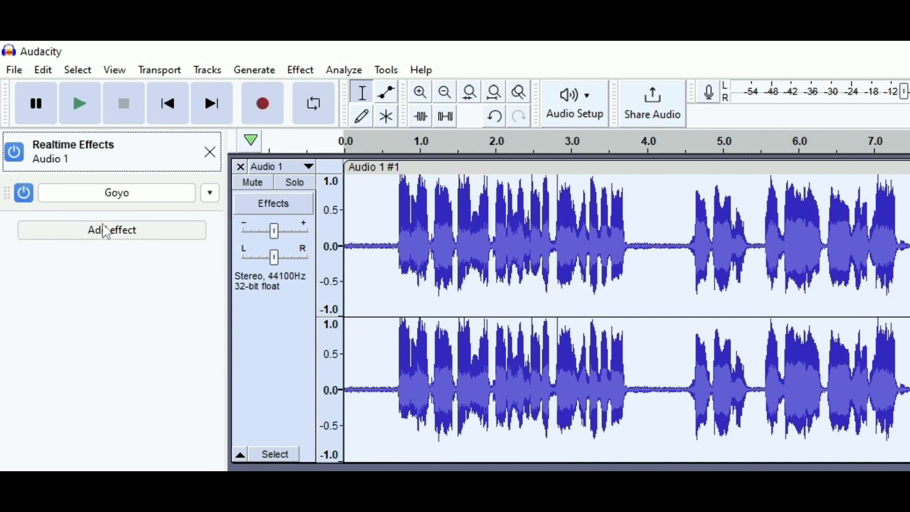
{"action": "left_click", "coordinate": [108, 194]}
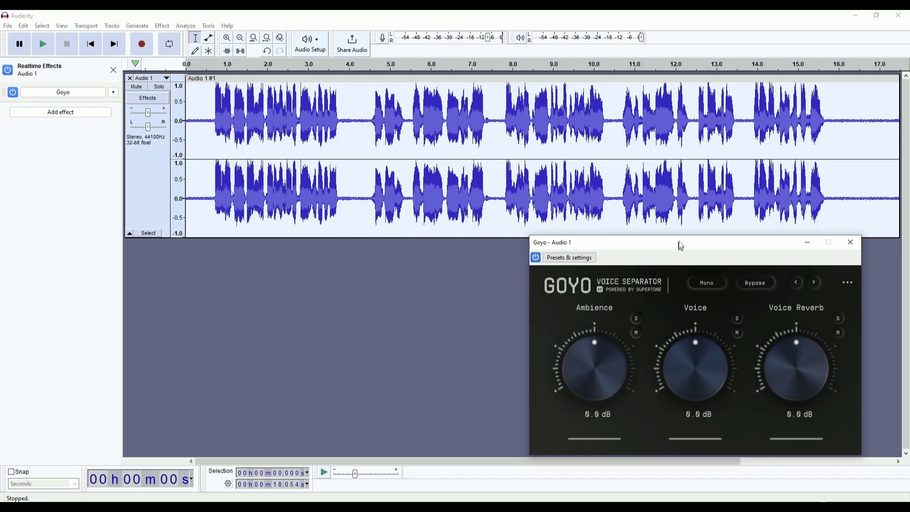
{"action": "left_click_drag", "start_coordinate": [680, 246], "coordinate": [681, 242]}
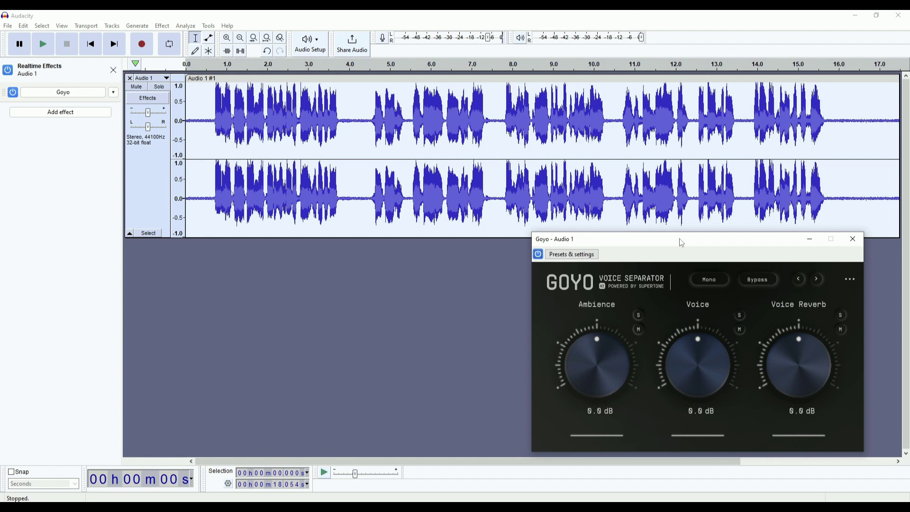
With playback stopped, set Goyo's Ambience to -inf dB and its Voice Reverb to -8.4 dB
{"action": "left_click", "coordinate": [69, 51]}
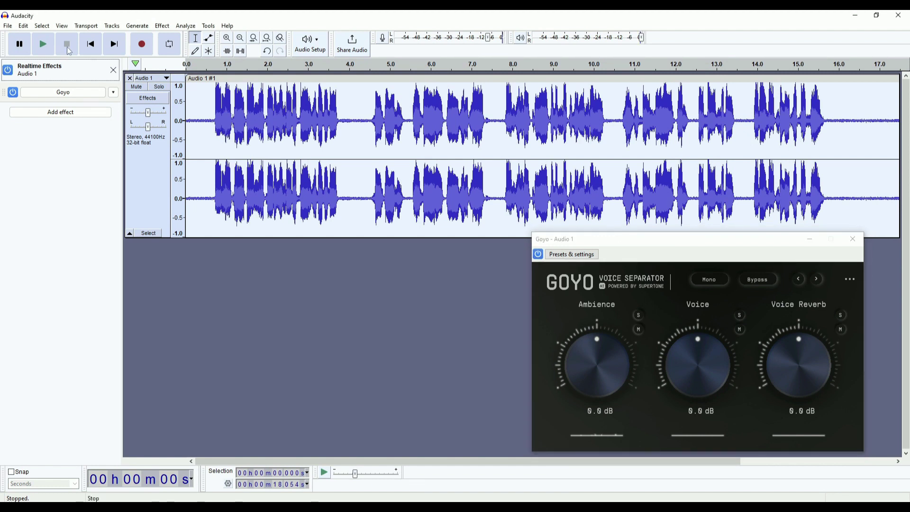
{"action": "left_click", "coordinate": [658, 245]}
{"action": "left_click_drag", "start_coordinate": [591, 345], "coordinate": [581, 402]}
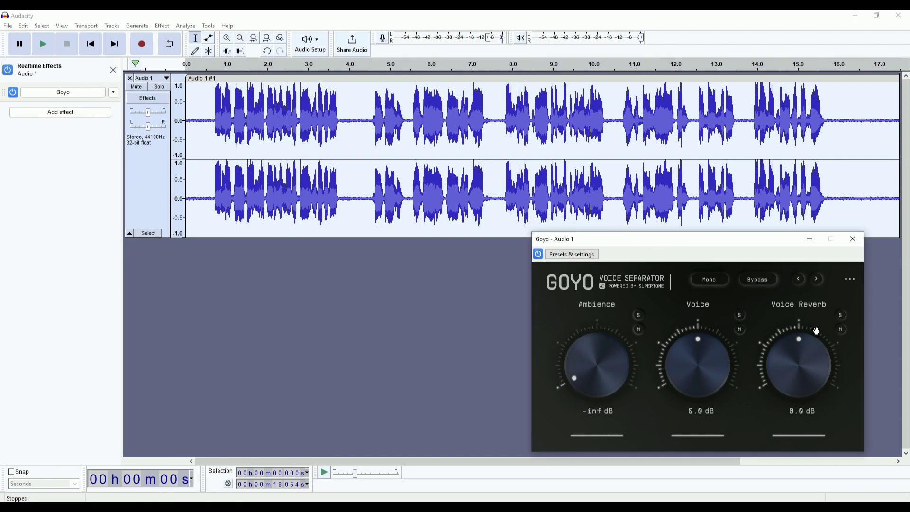
{"action": "left_click_drag", "start_coordinate": [794, 340], "coordinate": [786, 355]}
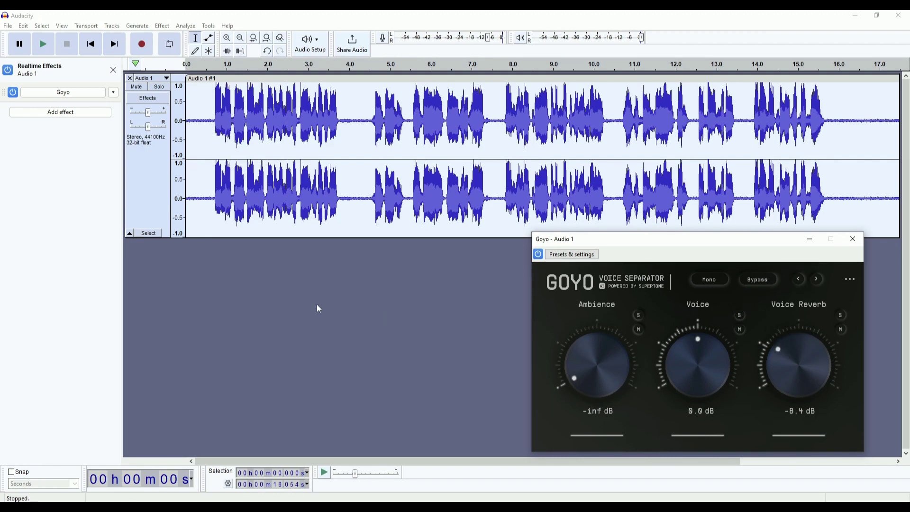
Play the Audio 1 track with Goyo active, stop playback and reposition the Goyo window
{"action": "left_click", "coordinate": [50, 47]}
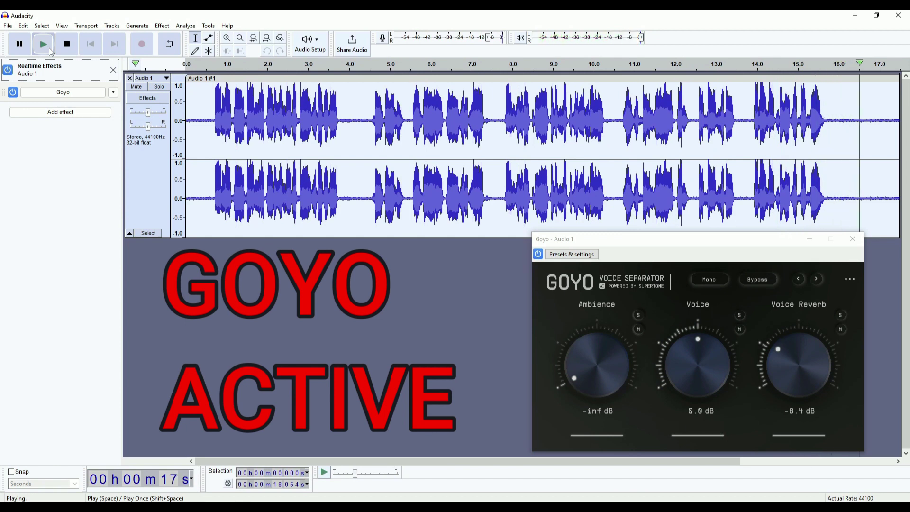
{"action": "left_click", "coordinate": [64, 45]}
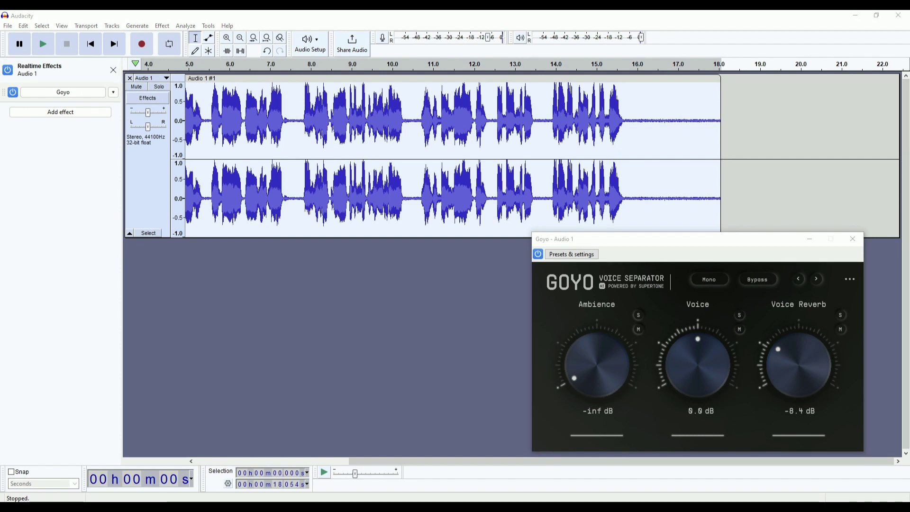
{"action": "left_click_drag", "start_coordinate": [665, 241], "coordinate": [642, 226]}
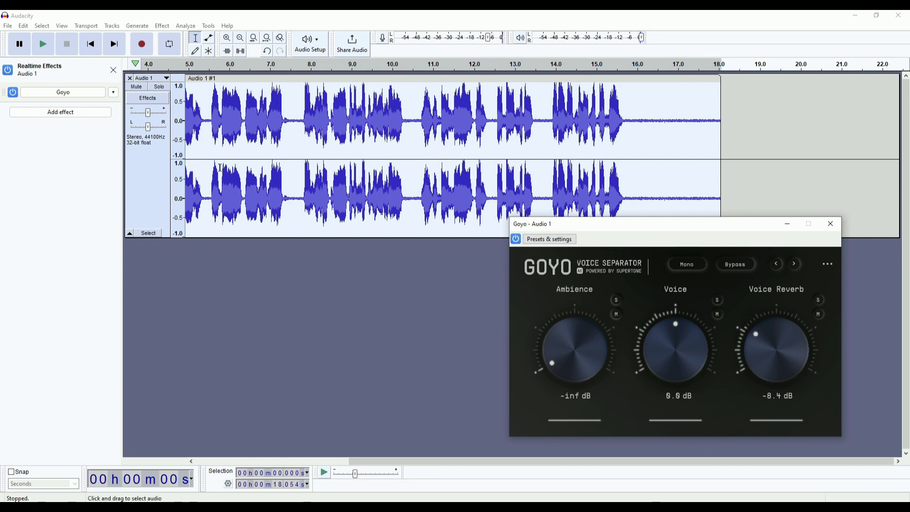
{"action": "left_click_drag", "start_coordinate": [645, 229], "coordinate": [628, 231]}
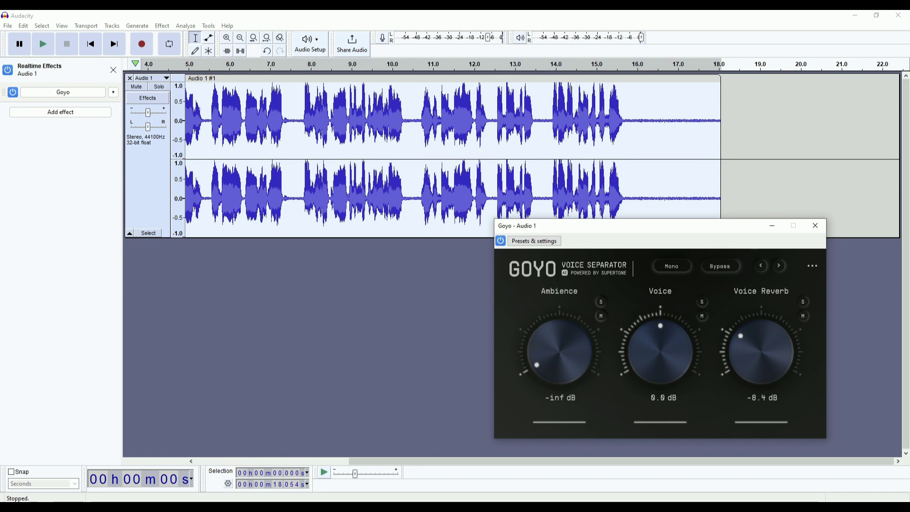
Switch back to OBS and view the audio filters on the Mic/Aux source, closing the filters window when done
{"action": "key", "text": "alt+Tab"}
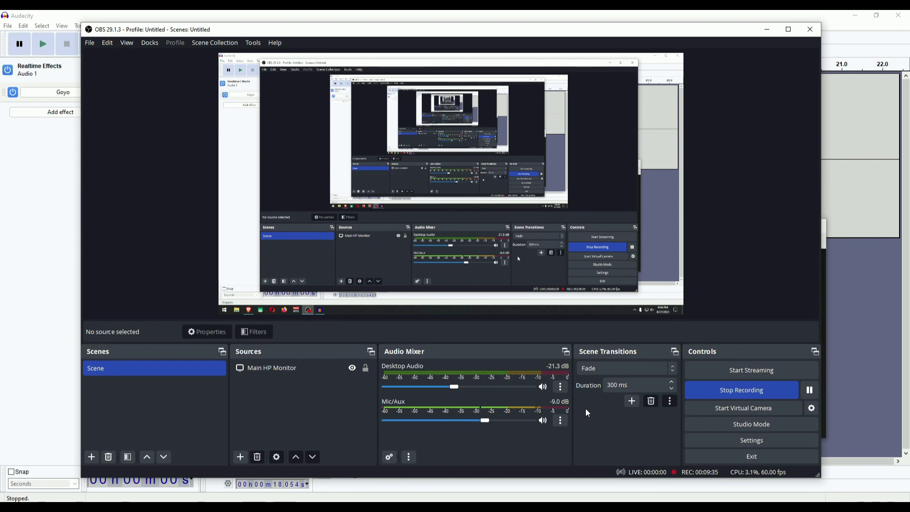
{"action": "left_click", "coordinate": [560, 422]}
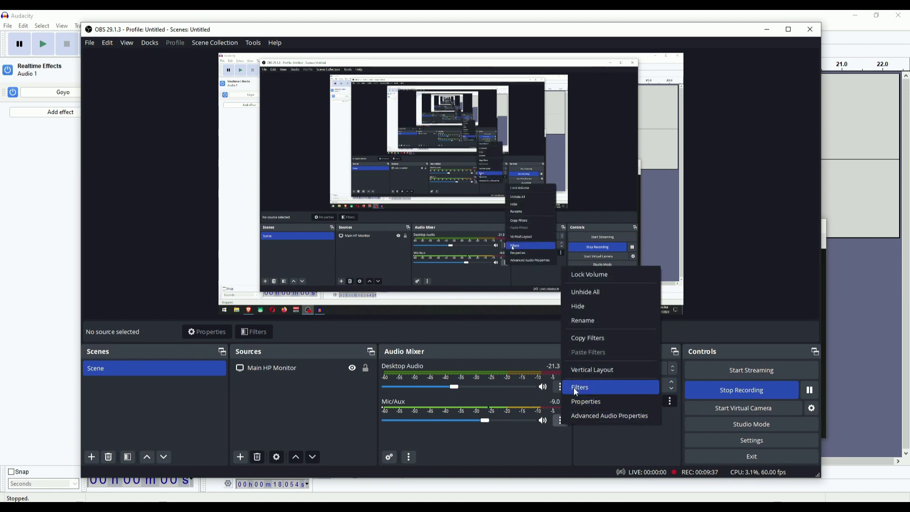
{"action": "left_click", "coordinate": [573, 388]}
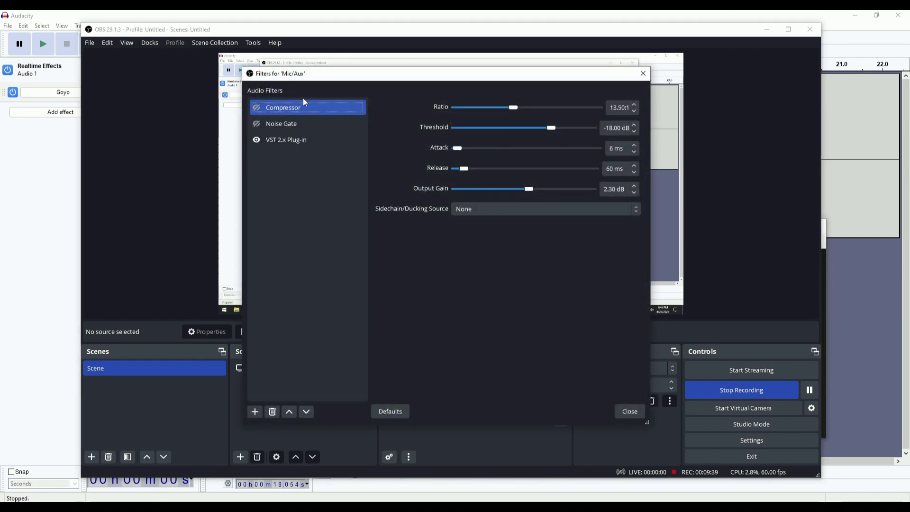
{"action": "left_click", "coordinate": [630, 411]}
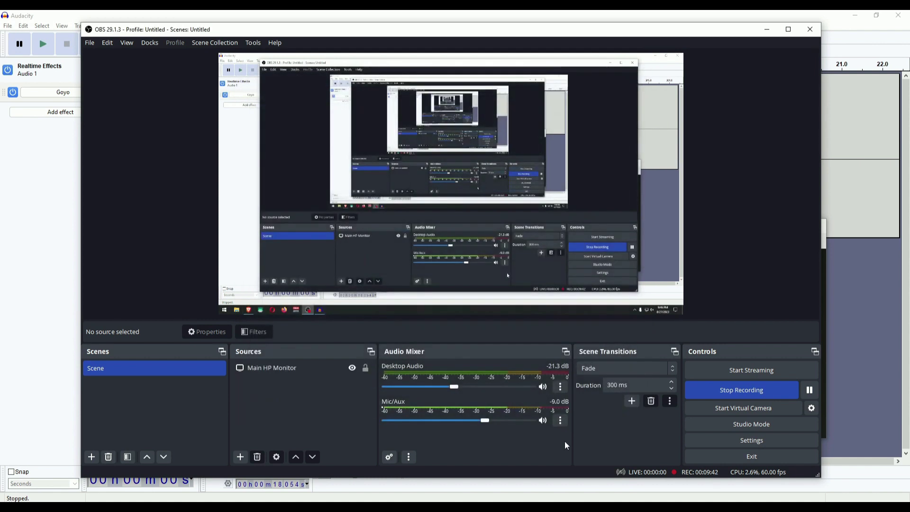